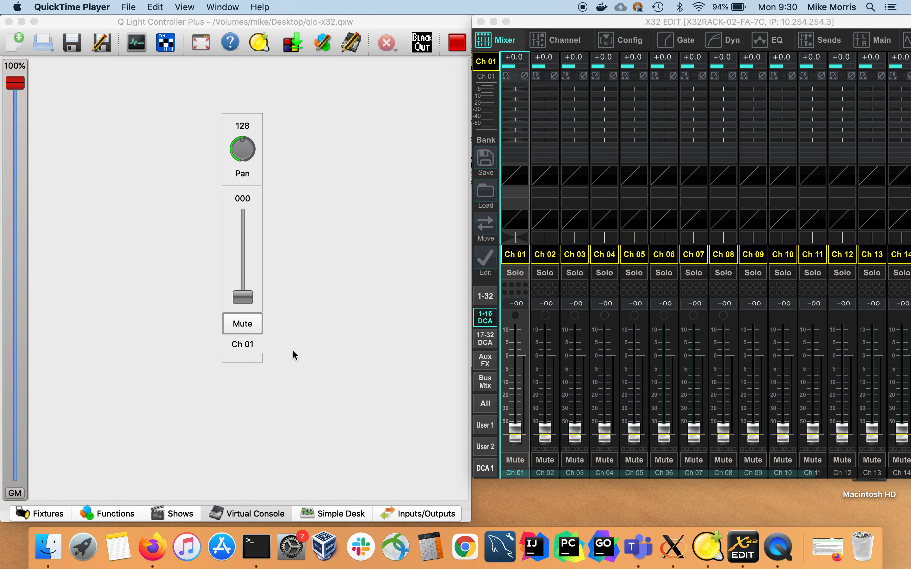
Toggle the Ch 01 Mute button on and off twice in the Q Light Controller Plus virtual console.
left_click(249, 361)
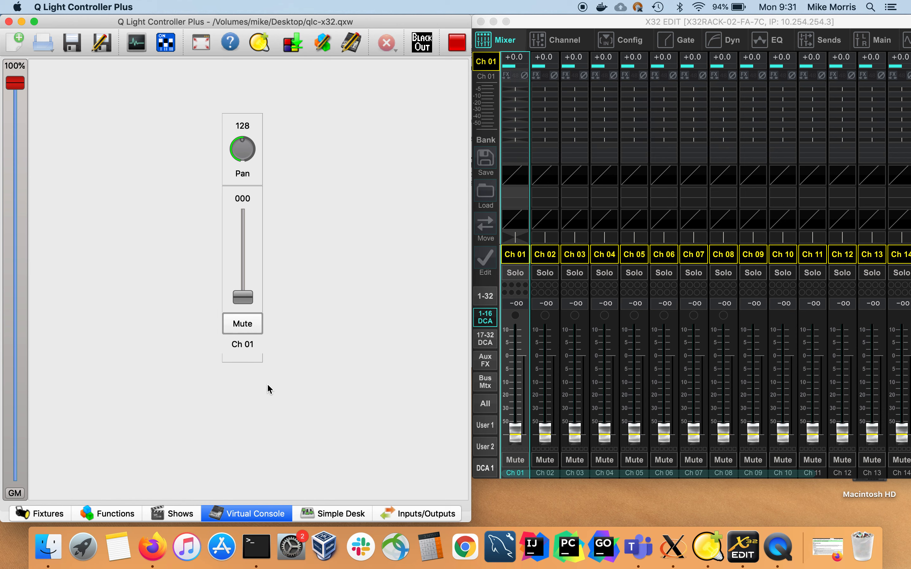
left_click(251, 326)
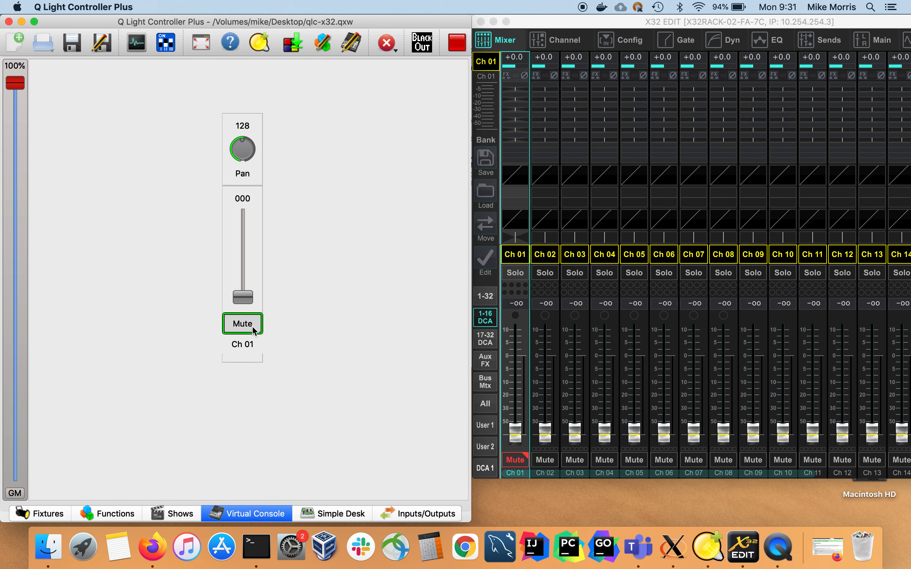
left_click(252, 326)
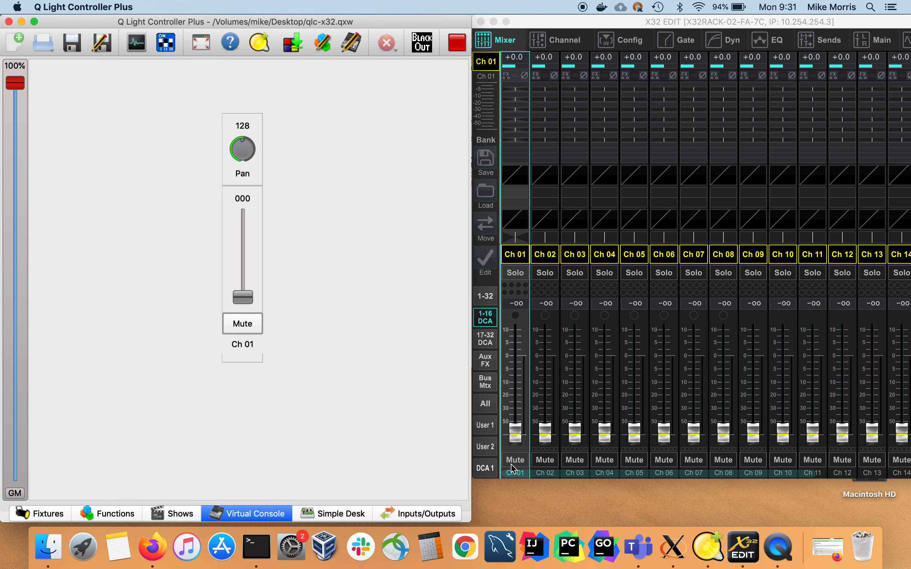
left_click(252, 326)
left_click(251, 326)
Move the virtual console's Ch 01 fader and Pan knob, returning them to 0 and 128.
mouse_move(247, 298)
left_mouse_down()
mouse_move(248, 222)
mouse_move(245, 303)
left_mouse_up()
left_click_drag(244, 299, 230, 313)
left_click_drag(244, 144, 264, 168)
left_click_drag(250, 159, 244, 128)
Switch to X32-Edit and move the Ch 01 fader and pan, returning both to their starting positions.
mouse_move(518, 436)
left_mouse_down()
mouse_move(516, 347)
mouse_move(517, 437)
left_mouse_up()
mouse_move(516, 241)
mouse_move(516, 241)
left_mouse_down()
mouse_move(506, 244)
mouse_move(533, 243)
mouse_move(516, 244)
left_mouse_up()
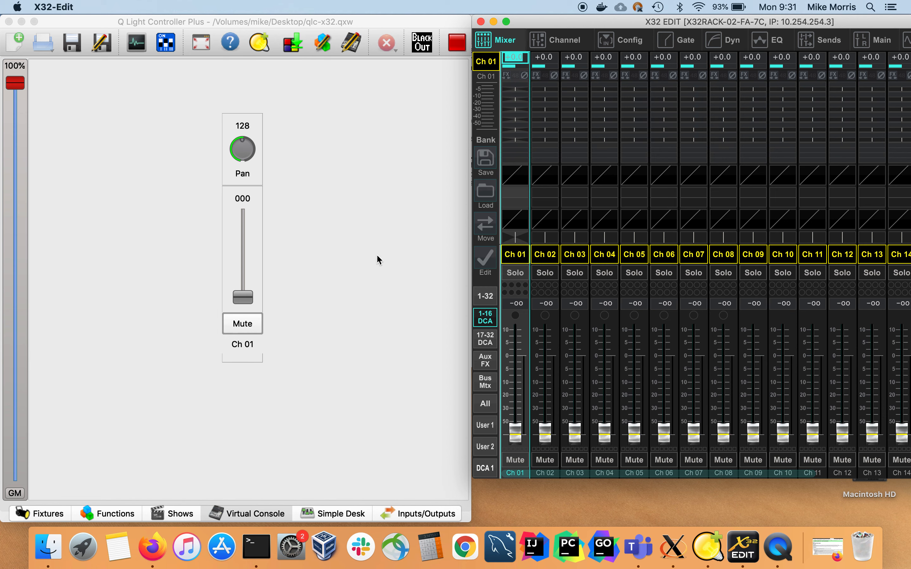
Toggle the Ch 01 mute on and off from X32-Edit and from the Q Light Controller Plus virtual console.
left_click(518, 461)
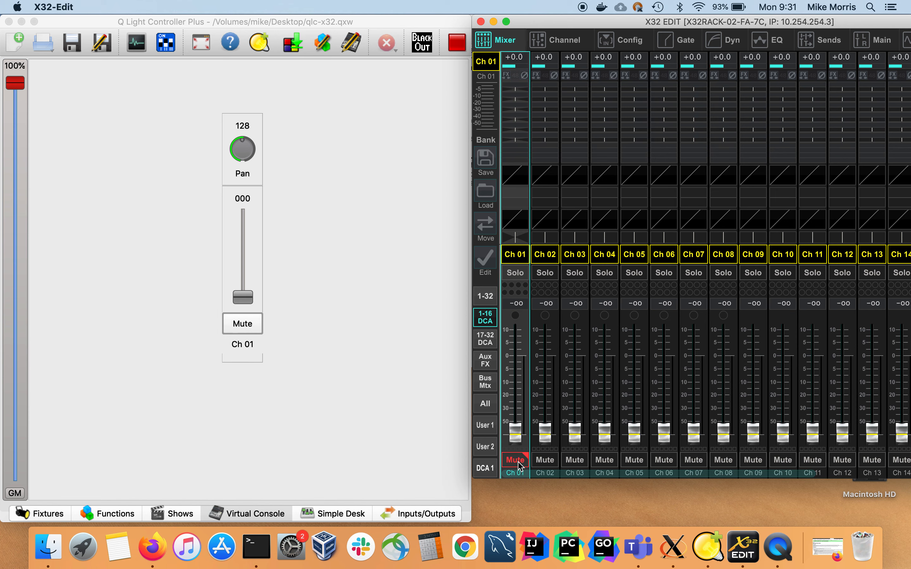
left_click(518, 463)
left_click(518, 463)
left_click(518, 463)
left_click(245, 327)
left_click(245, 326)
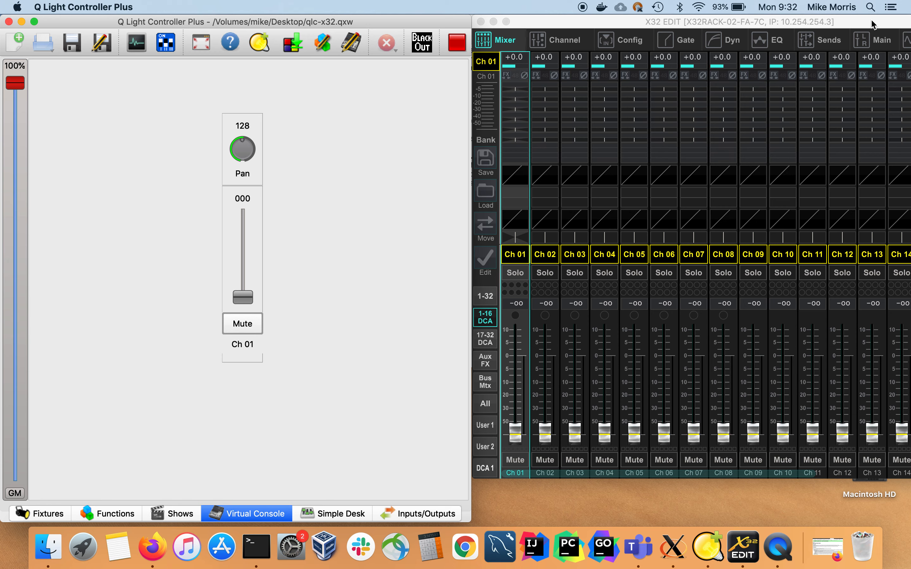
Enable Ch mute CC under MIDI Transmit in the X32-Edit MIDI control setup and move the setup window off the console.
left_click_drag(873, 23, 769, 21)
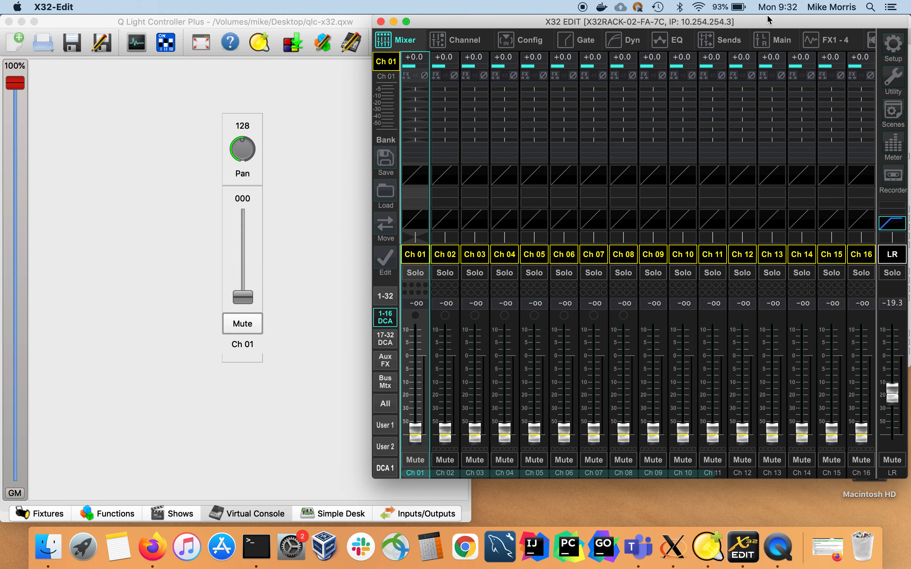
left_click(895, 48)
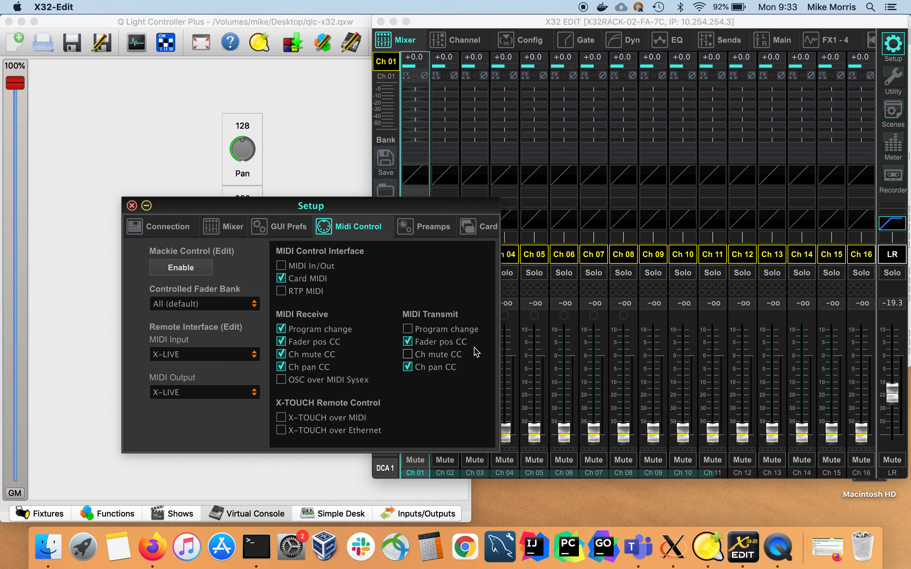
left_click(440, 356)
left_click_drag(323, 208, 603, 53)
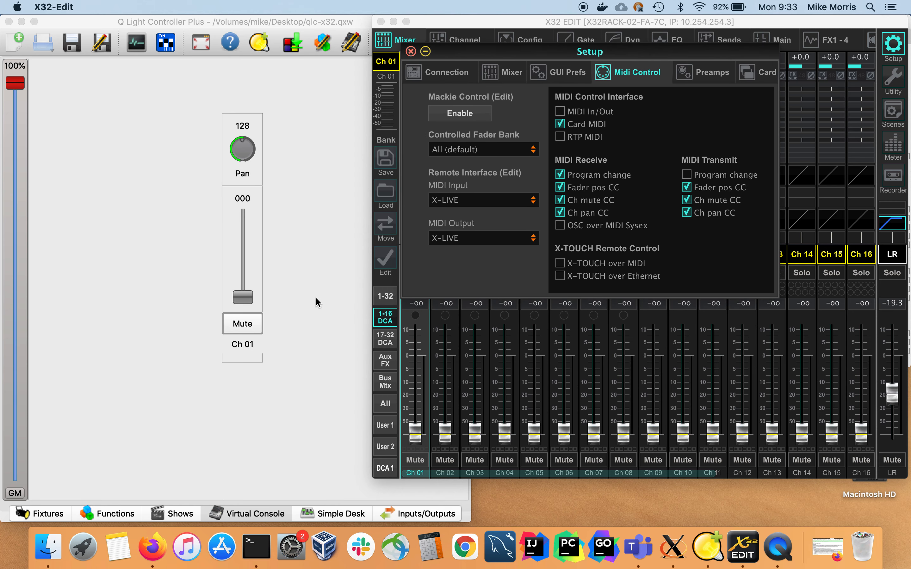
Switch to Q Light Controller Plus and test its Ch 01 Mute button repeatedly, keeping the X32-Edit mixer alongside.
left_click(317, 302)
left_click(242, 325)
left_click(242, 322)
left_click_drag(543, 29, 636, 29)
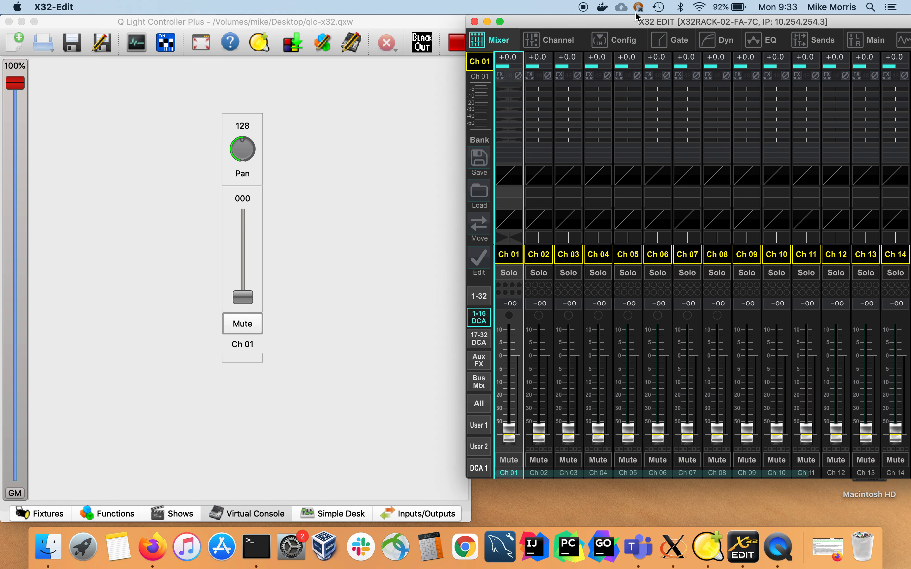
left_click(249, 324)
left_click(249, 324)
left_click(249, 325)
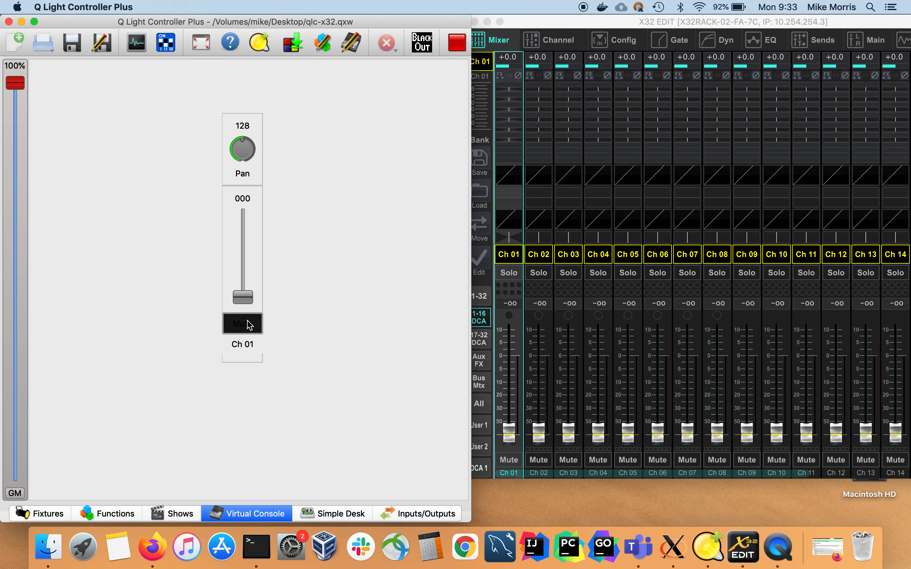
left_click(249, 324)
Disable Ch mute CC under MIDI Transmit in X32-Edit, close the setup and return to the Q Light Controller Plus virtual console.
left_click_drag(828, 22, 590, 24)
left_click(749, 38)
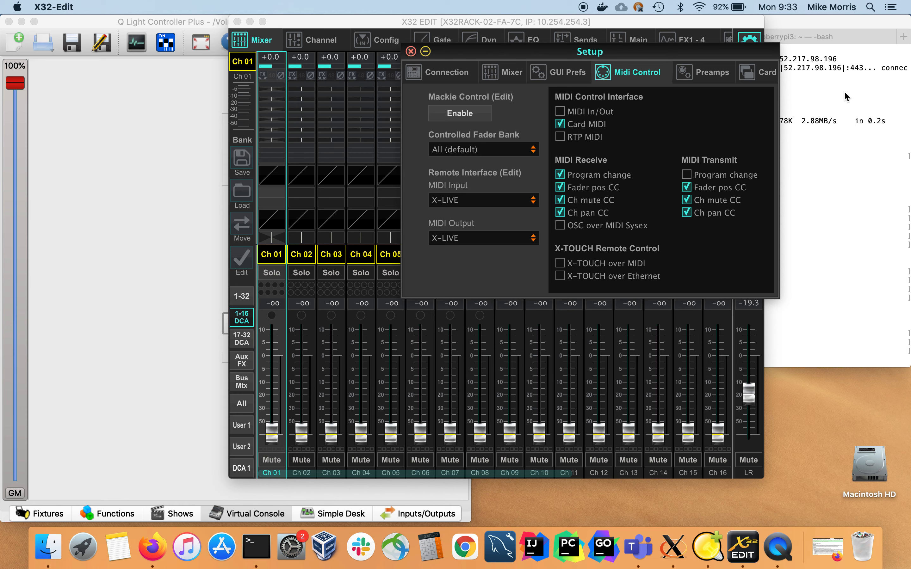
left_click(729, 207)
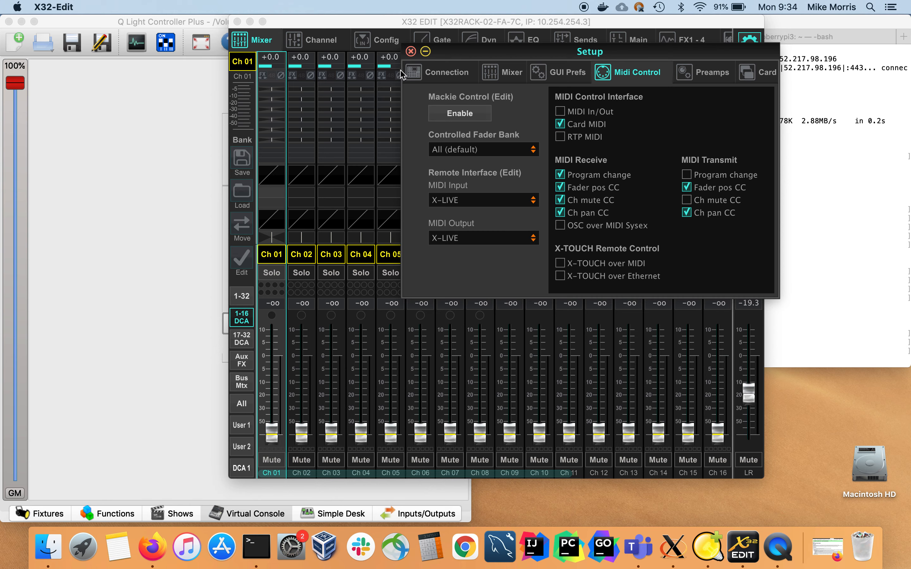
left_click(410, 52)
left_click_drag(297, 17, 521, 18)
left_click(309, 154)
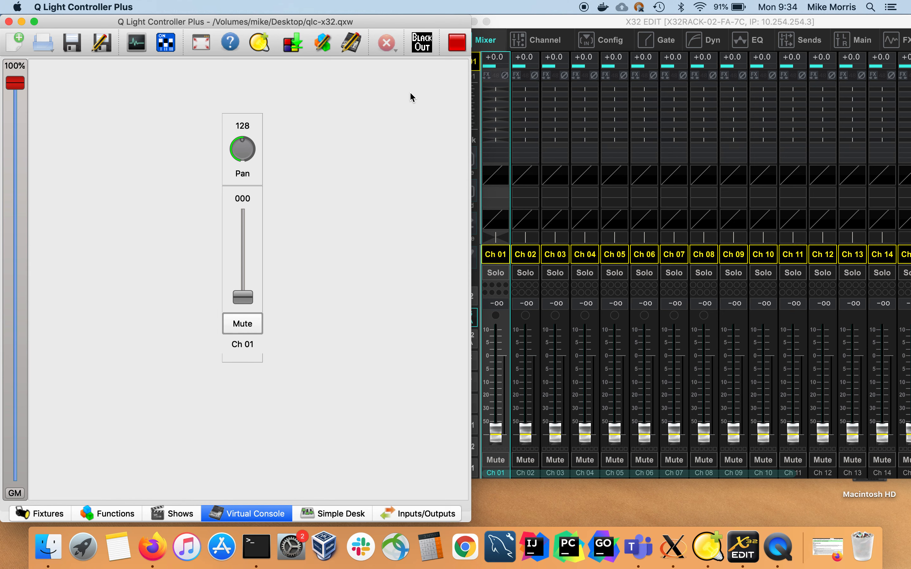
Switch the virtual console to design mode and review the Pan knob's general, level, playback and submaster properties.
left_click(457, 43)
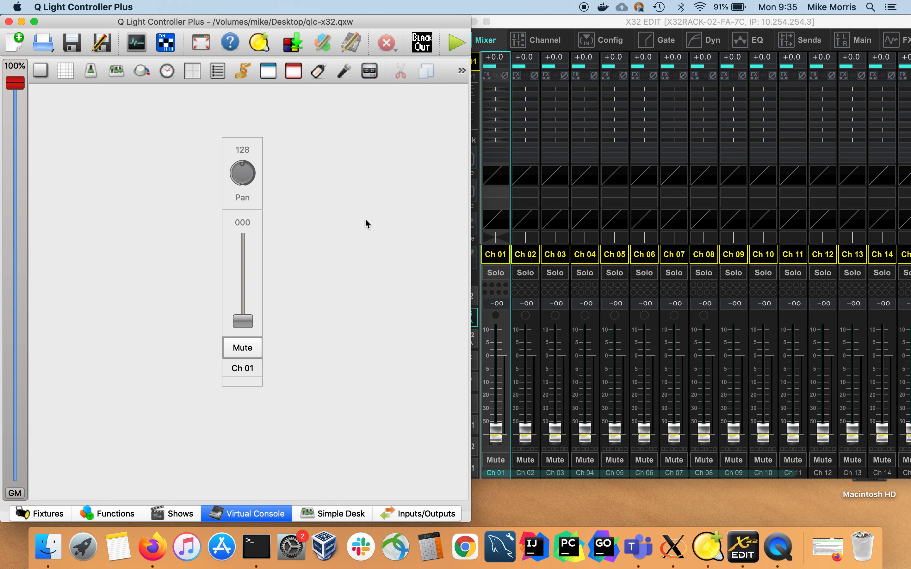
right_click(251, 194)
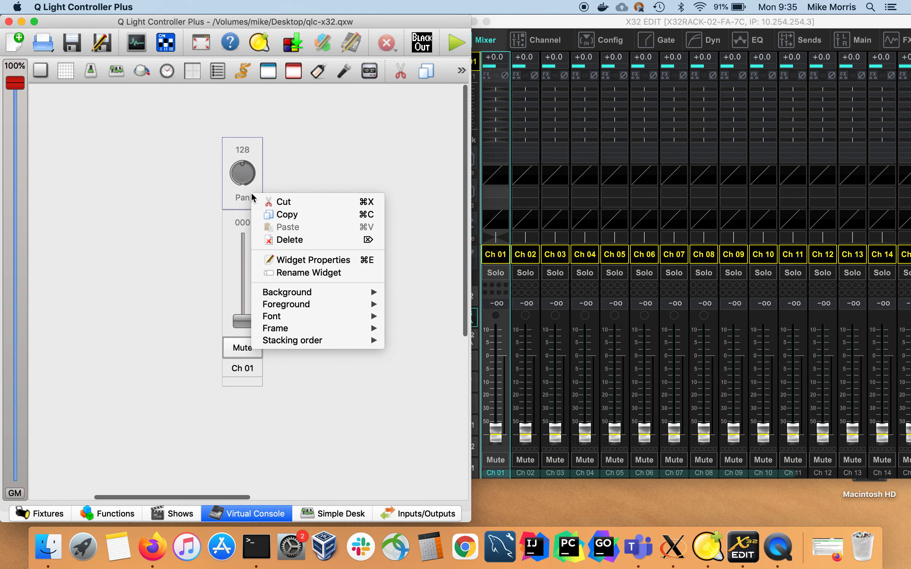
left_click(295, 261)
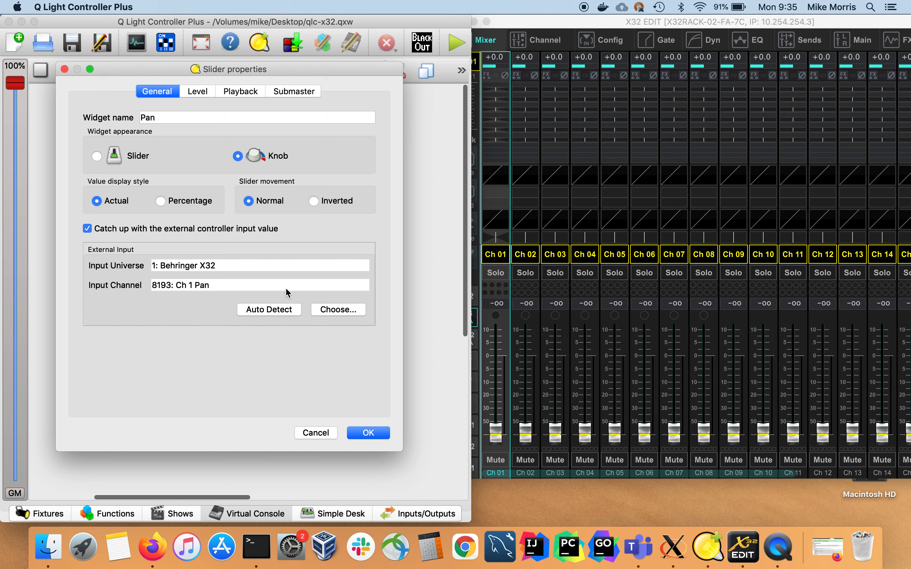
left_click(206, 92)
left_click(239, 94)
left_click(293, 93)
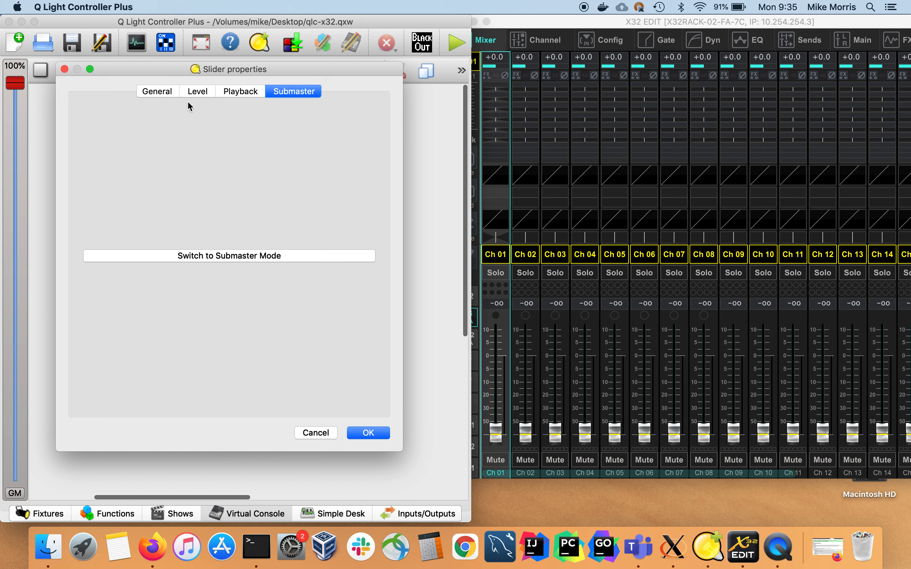
left_click(160, 88)
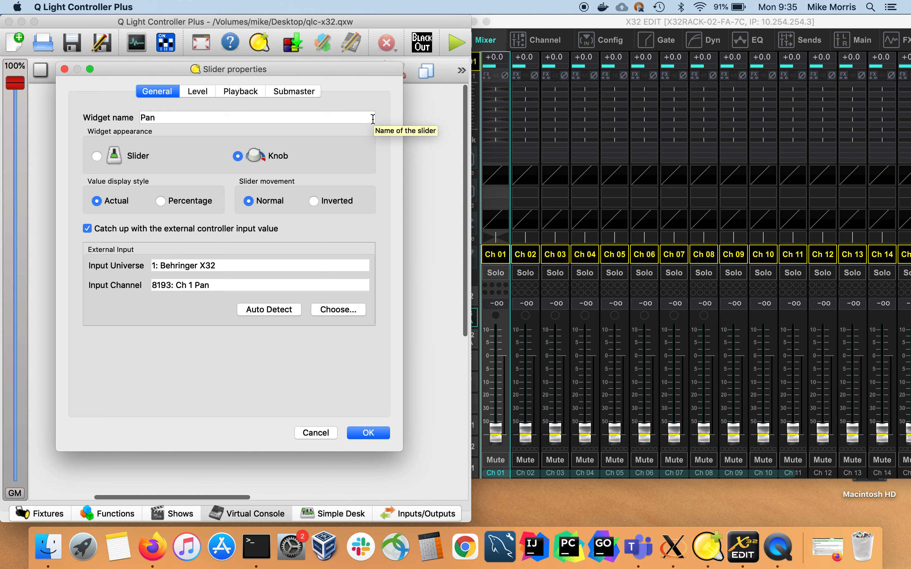
left_click(373, 434)
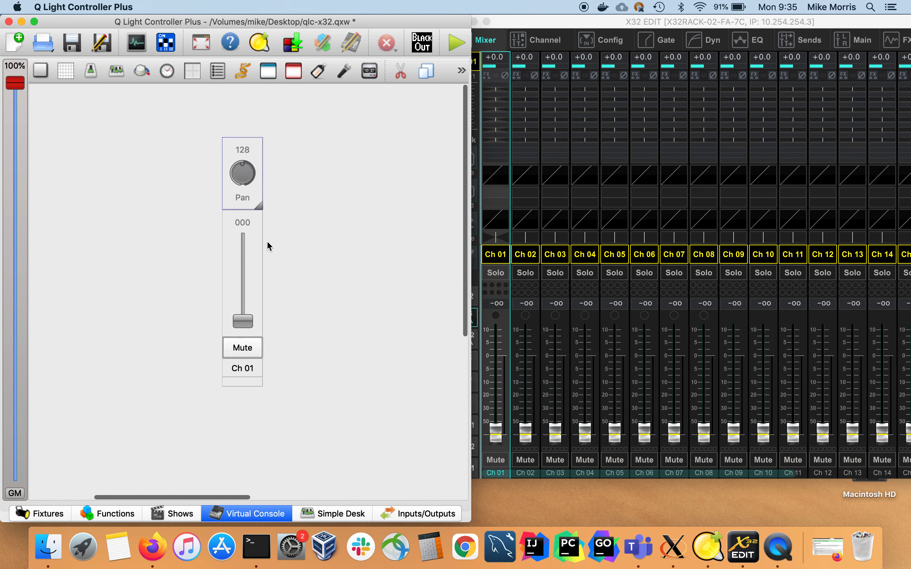
Review the external input properties of the Ch 01 fader and the settings of its Mute button.
right_click(253, 244)
left_click(293, 312)
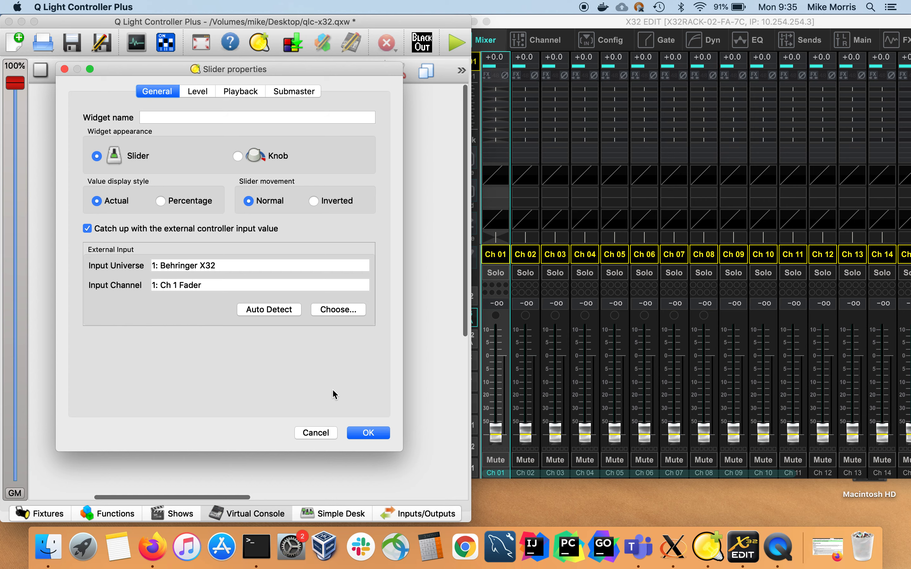
left_click(361, 433)
right_click(257, 353)
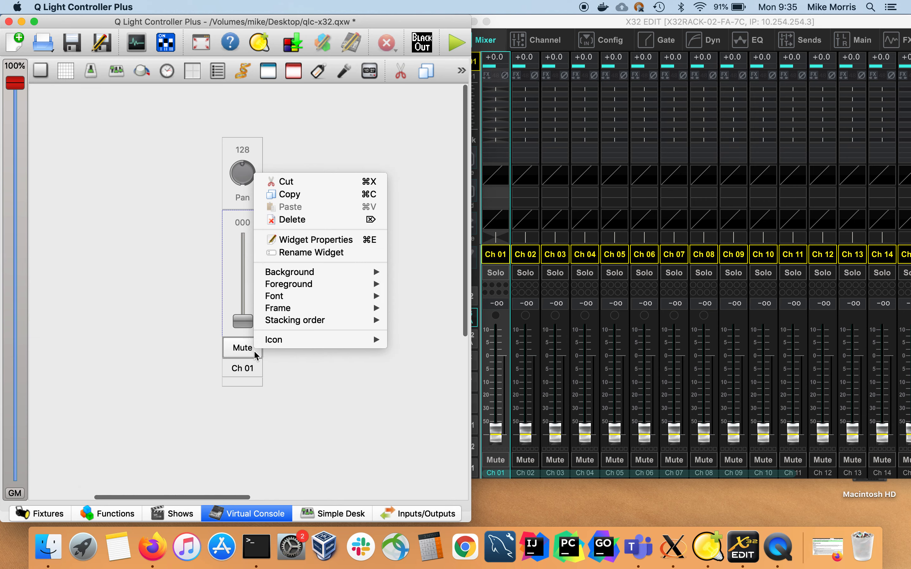
left_click(324, 242)
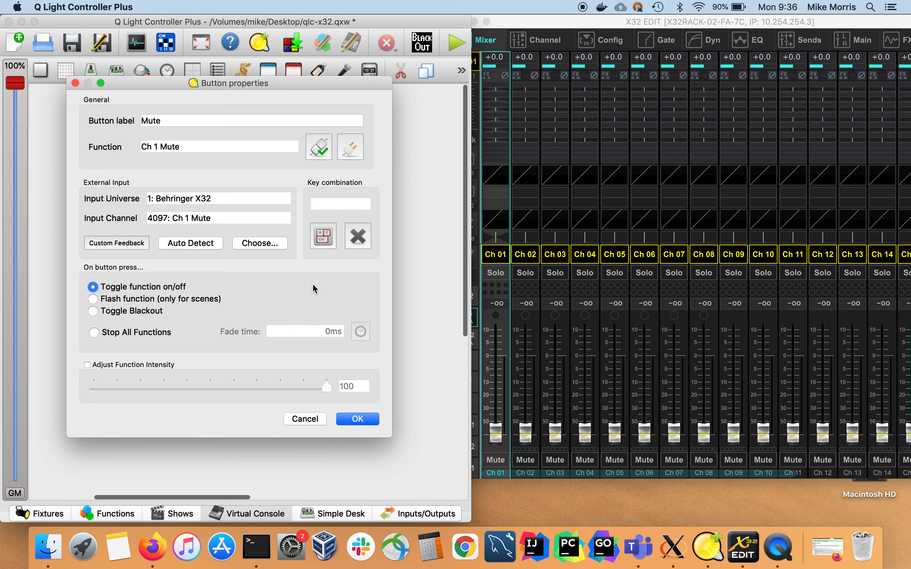
left_click(357, 419)
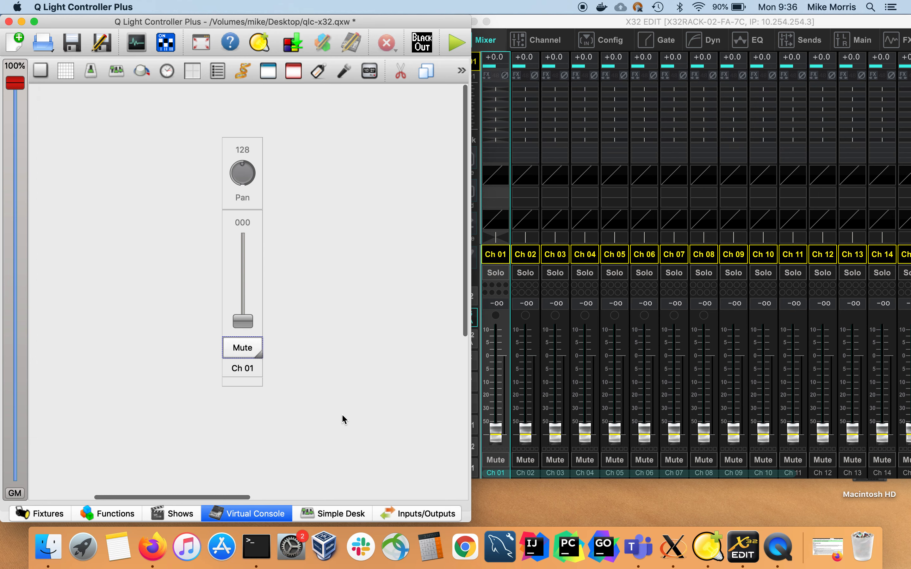
Move the Ch 01 frame with its Pan, fader and Mute widgets slightly up and to the right in the virtual console.
left_click(256, 369)
left_click(328, 370)
mouse_move(245, 381)
left_mouse_down()
mouse_move(331, 375)
mouse_move(181, 384)
mouse_move(238, 386)
mouse_move(218, 360)
mouse_move(258, 373)
left_mouse_up()
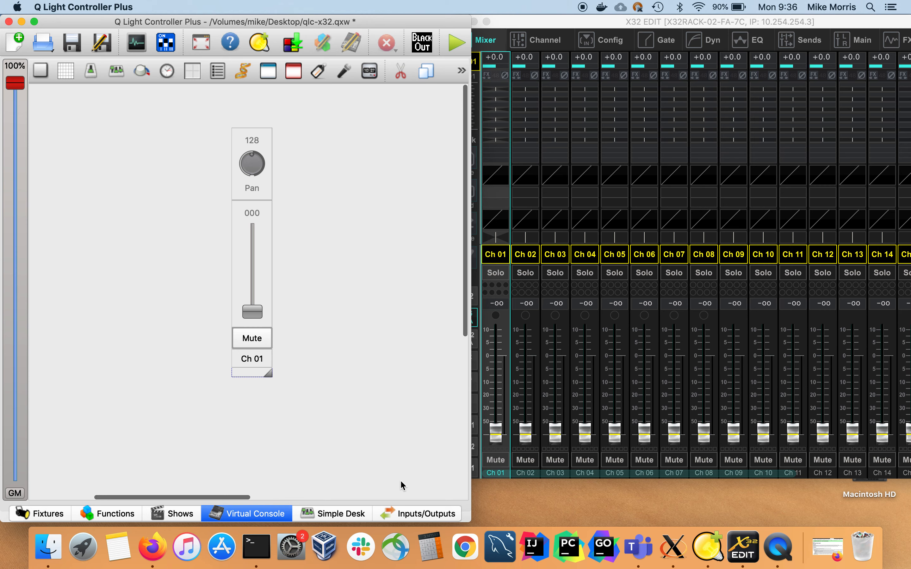
Review the X-LIVE MIDI mapping of Universe 1 and the MIDI plugin configuration, and return to the virtual console.
left_click(404, 520)
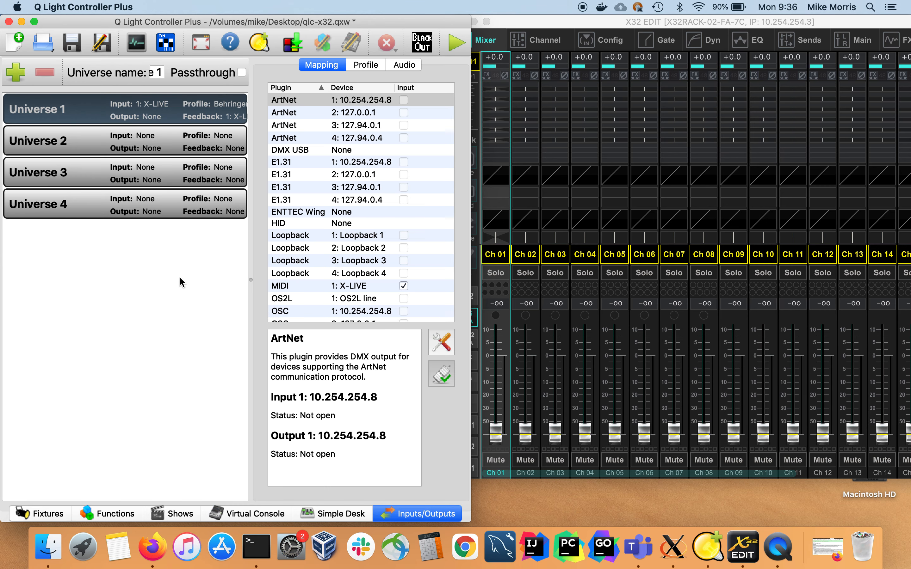
left_click(342, 289)
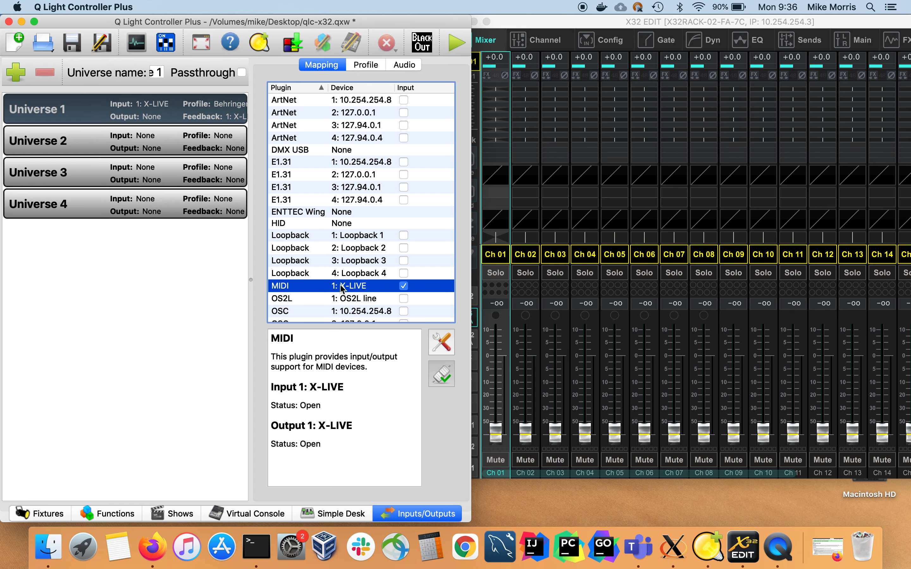
left_click(442, 344)
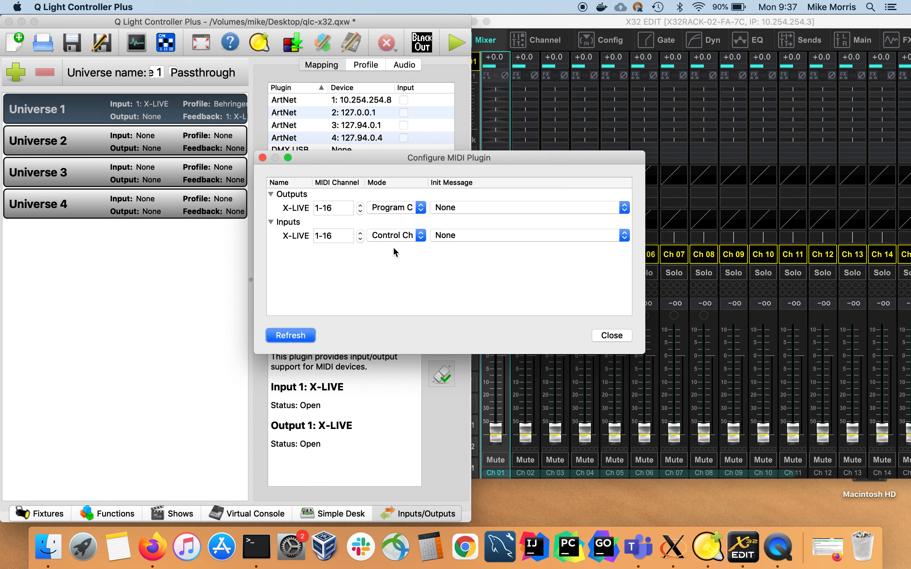
left_click(610, 336)
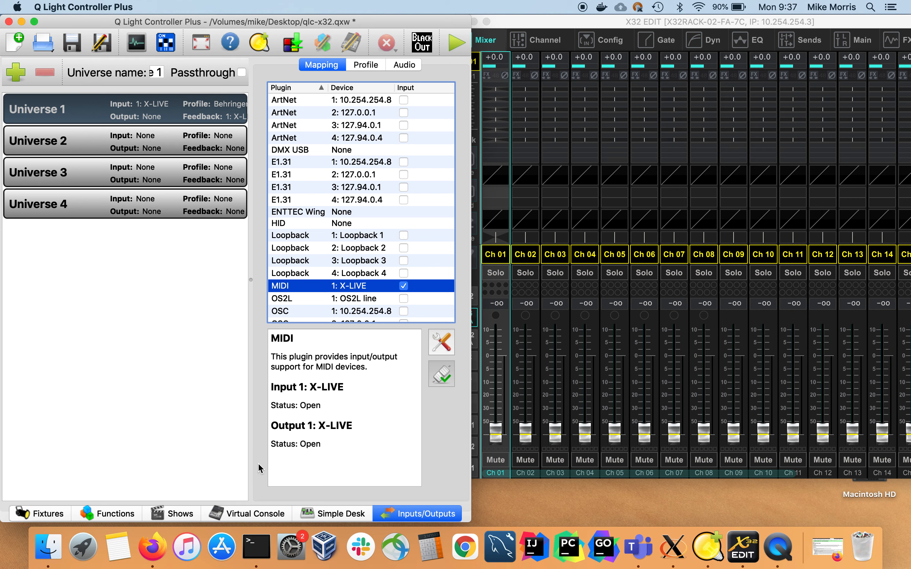
left_click(247, 516)
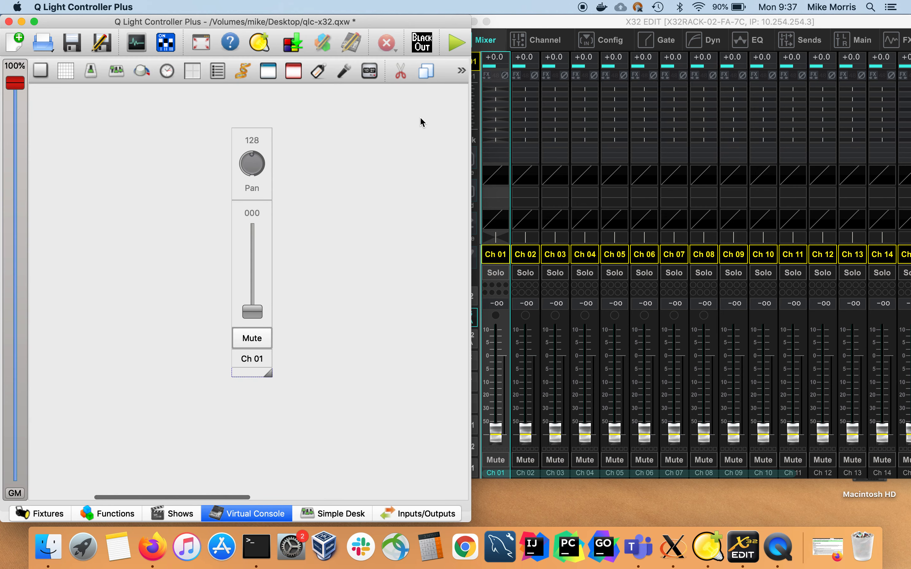